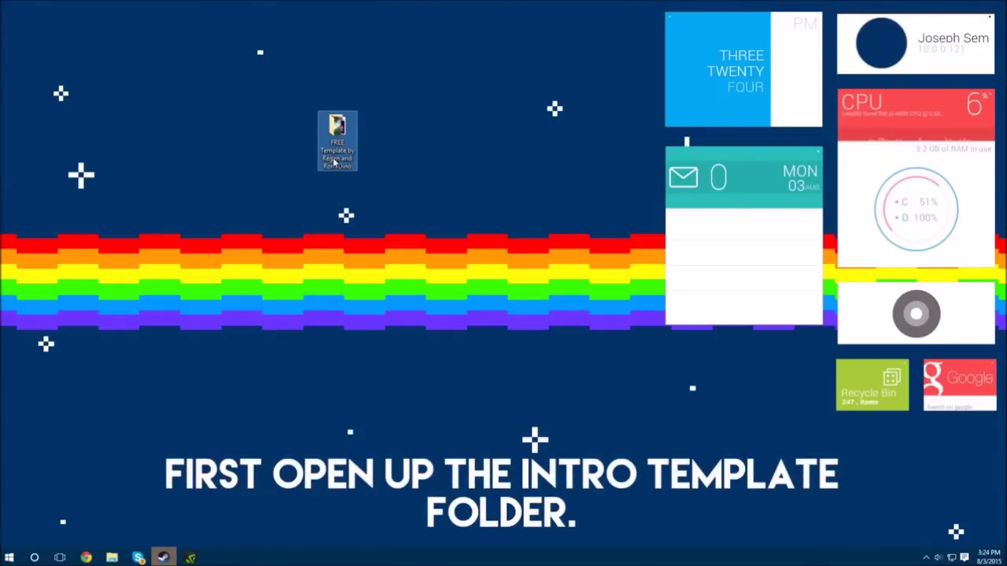
Open the 'FREE Template by Regen and Rom Dino' folder from the desktop.
double_click(334, 162)
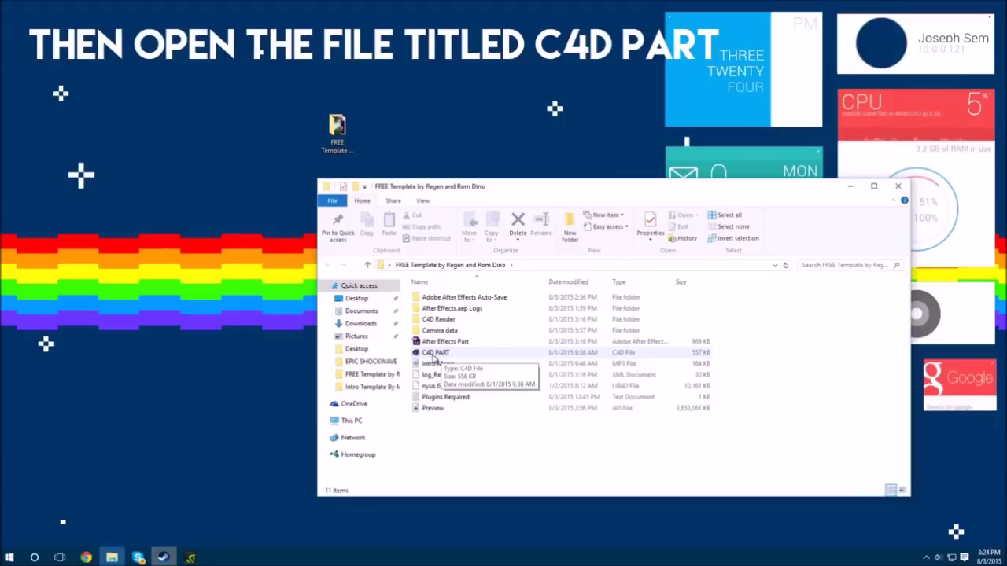
Launch C4D PART.c4d from the template folder in Cinema 4D.
left_click(434, 358)
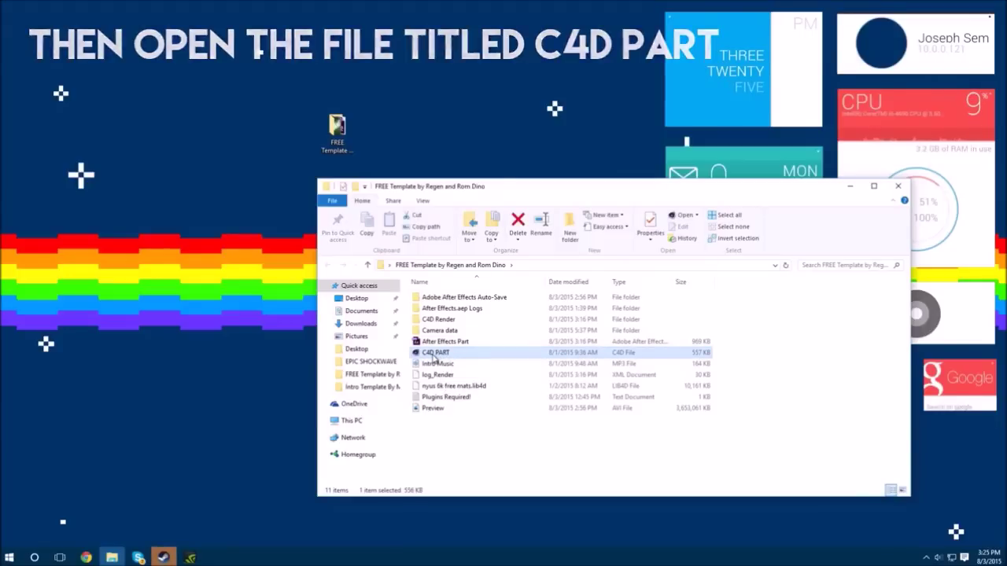
double_click(433, 357)
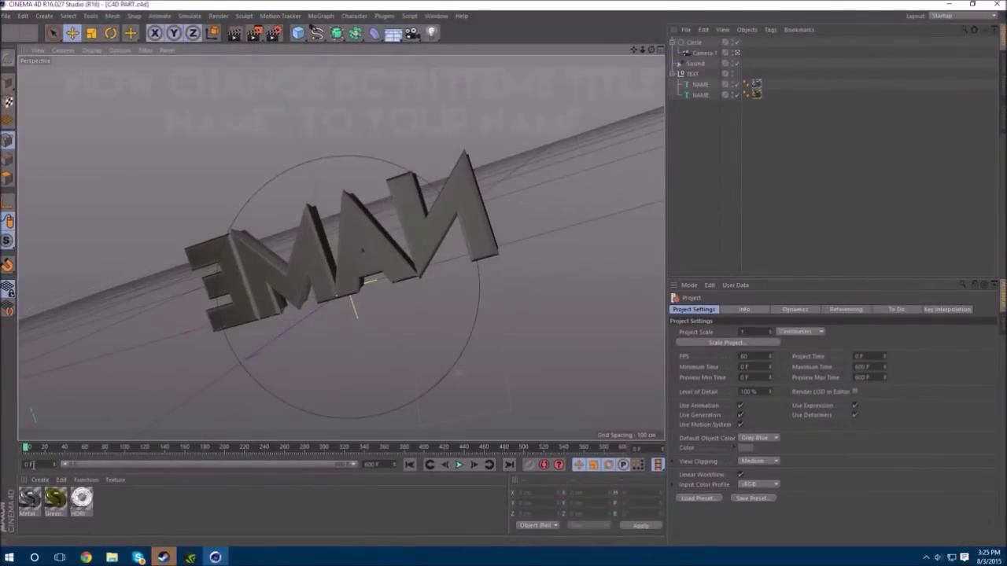
Change the text of both NAME MoText objects to 'Regen' and scrub the timeline to check the title.
left_click(699, 84)
left_click(699, 94)
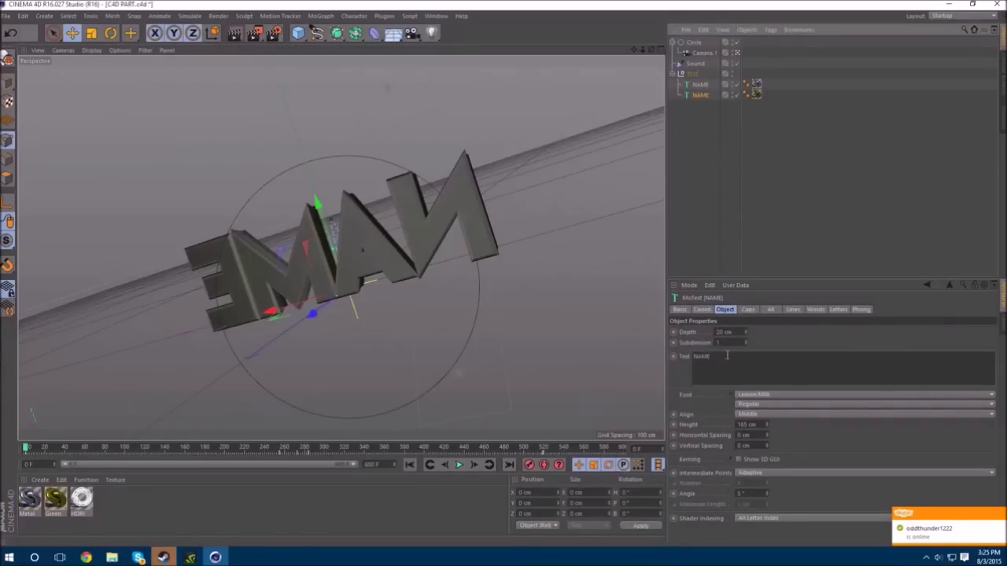
left_click_drag(725, 356, 683, 359)
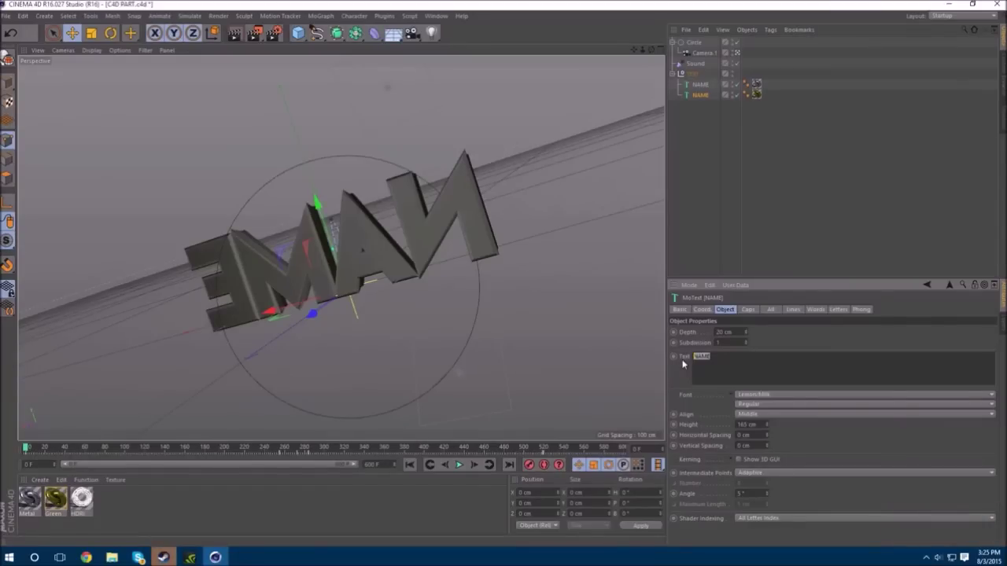
type("B")
left_click(694, 84)
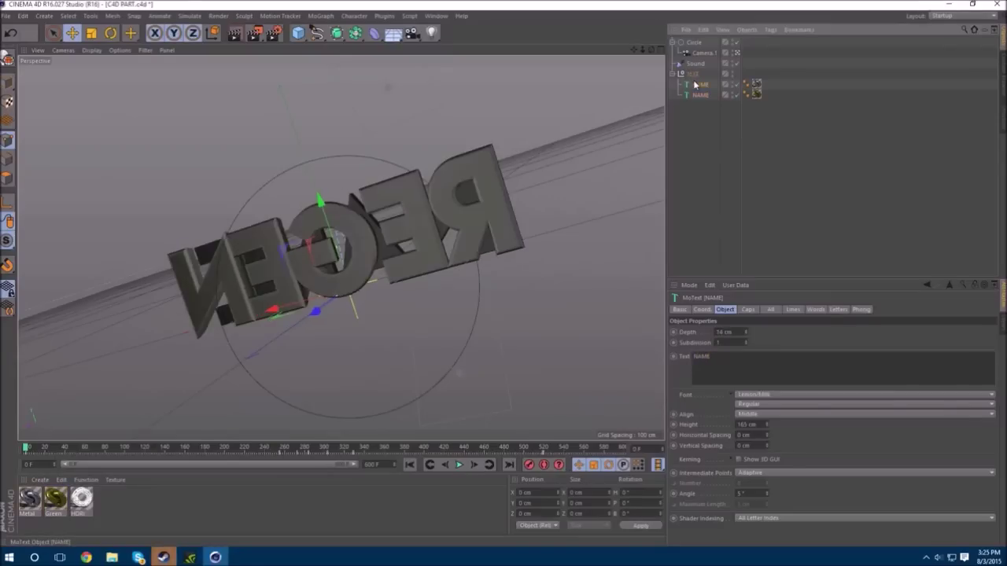
double_click(708, 356)
type("Rege")
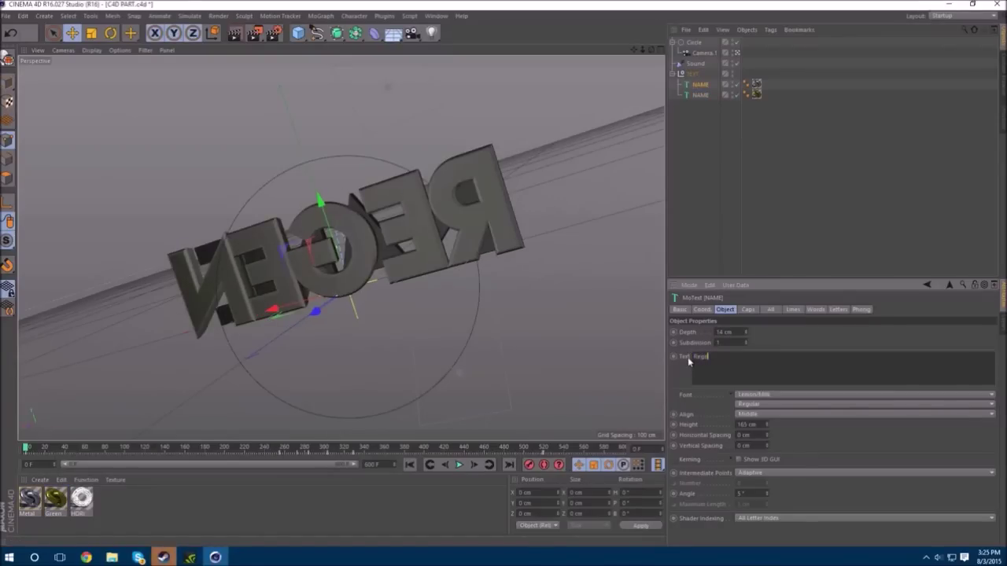
type("n")
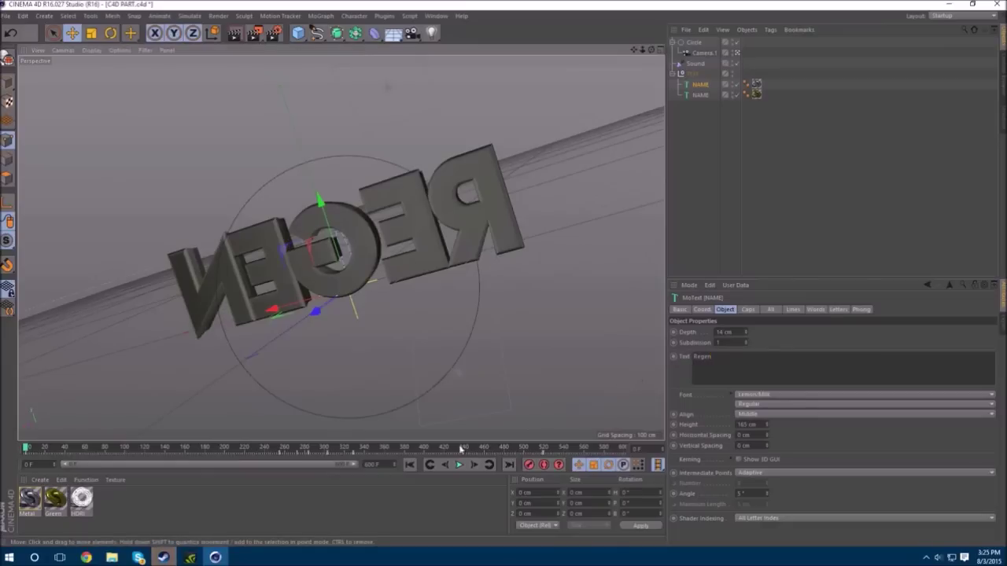
mouse_move(28, 447)
left_mouse_down()
mouse_move(167, 446)
mouse_move(442, 393)
left_mouse_up()
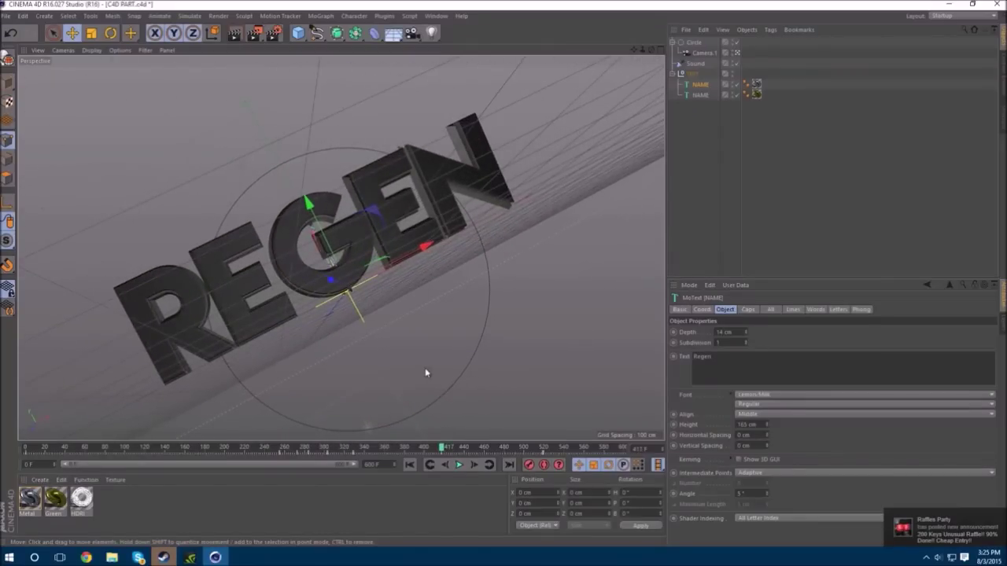
Set the Render Settings save path to 'Render' inside the template's C4D Render folder.
left_click(274, 36)
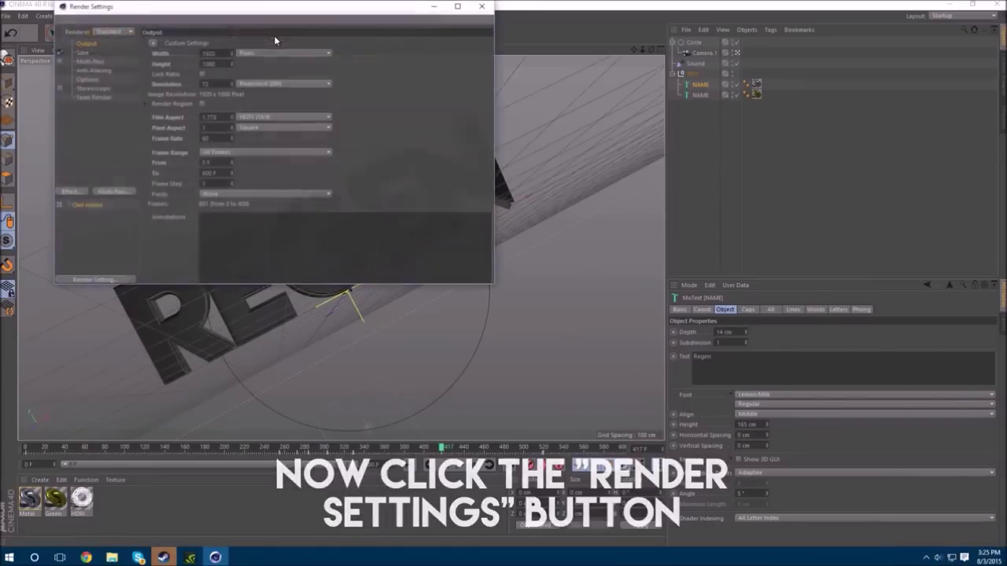
left_click(84, 52)
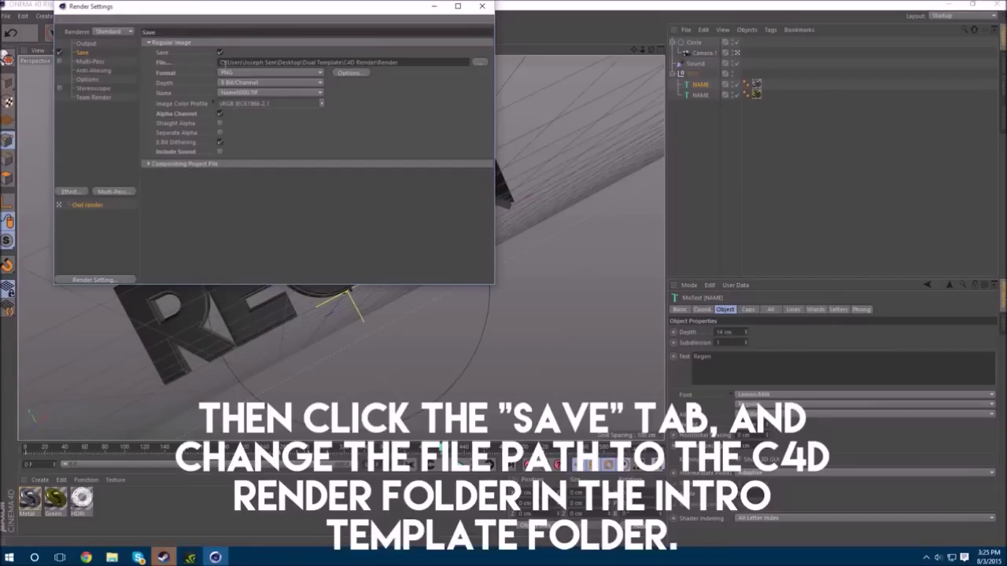
left_click(481, 64)
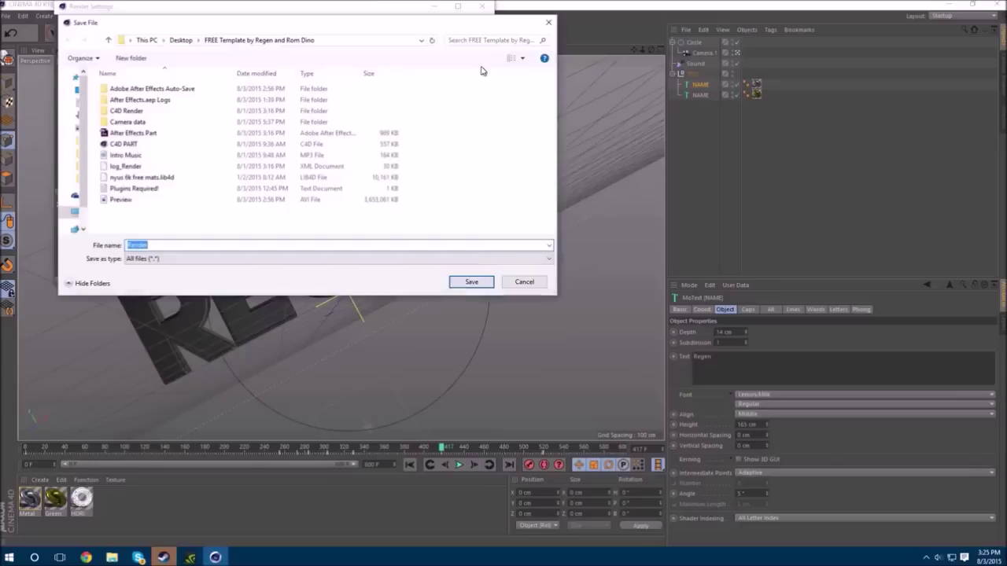
left_click_drag(350, 34, 572, 142)
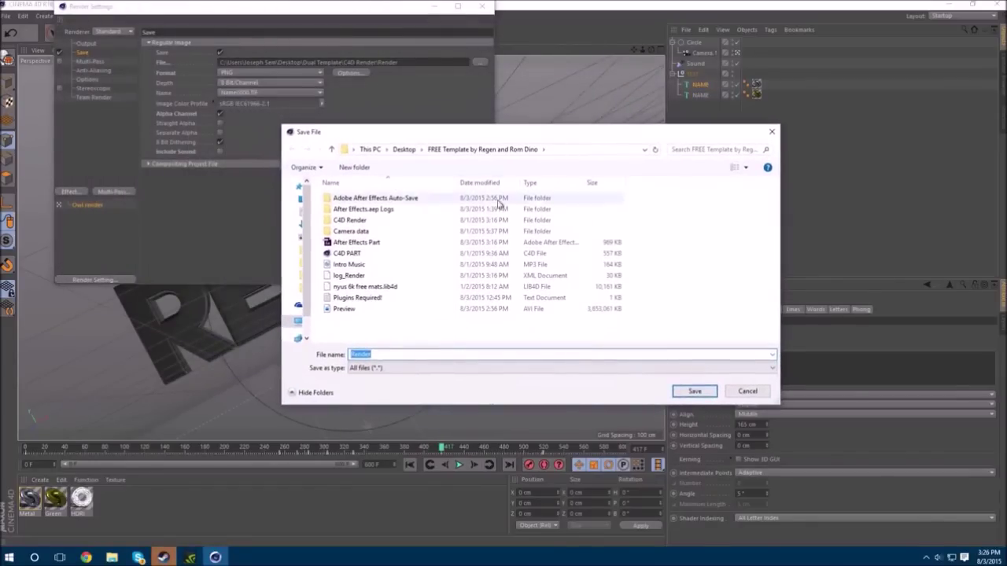
left_click(351, 223)
double_click(350, 221)
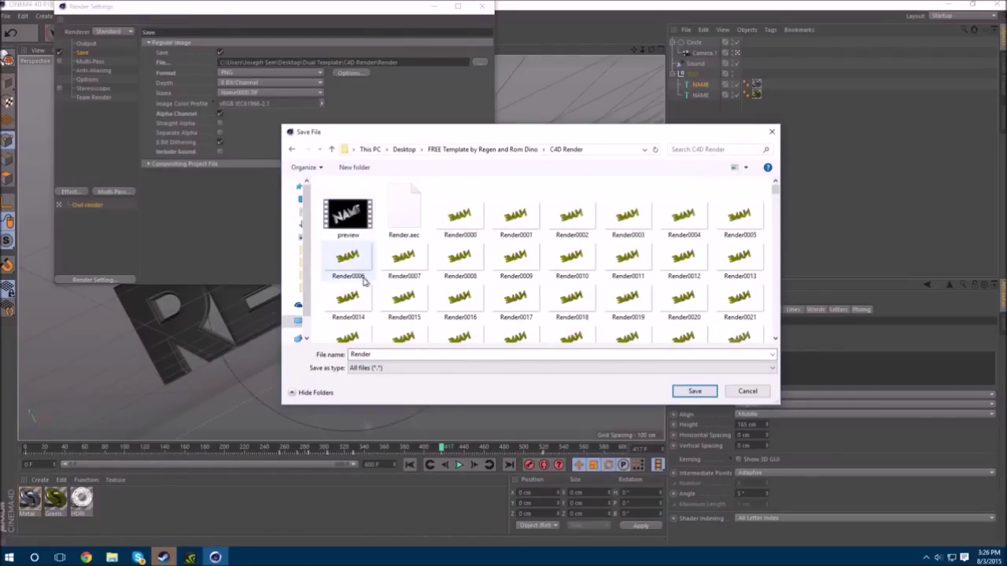
left_click(596, 368)
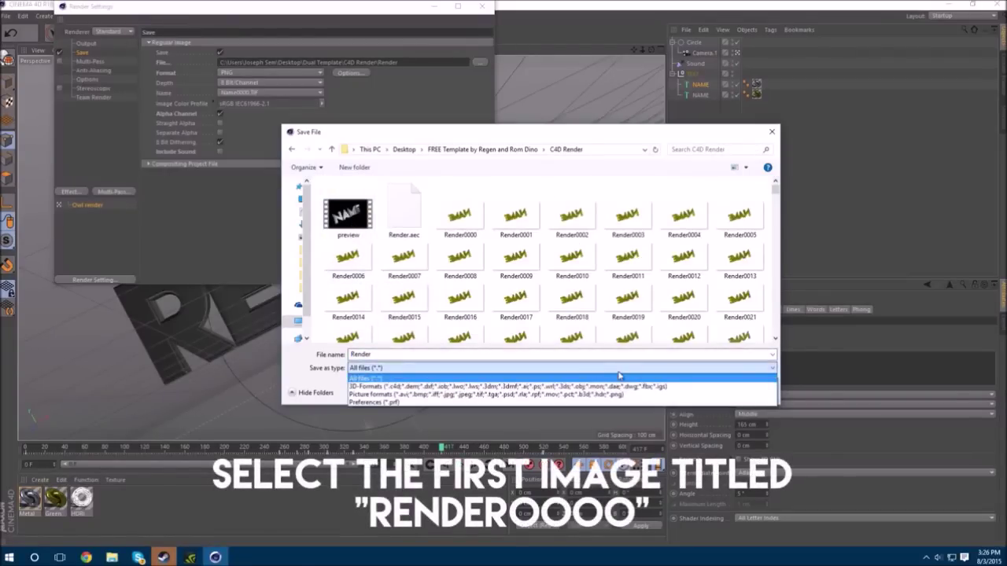
left_click(621, 370)
left_click(688, 394)
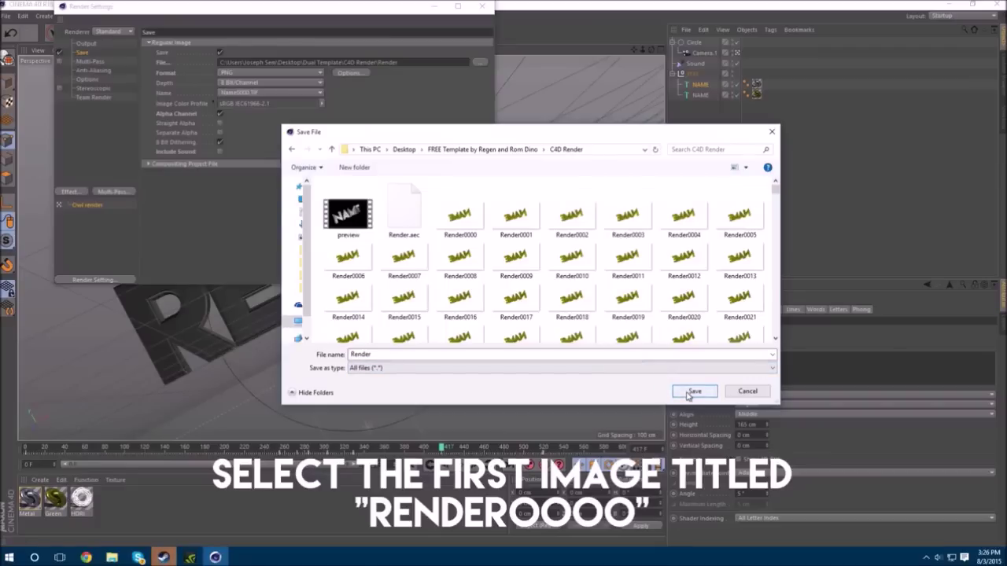
left_click(688, 394)
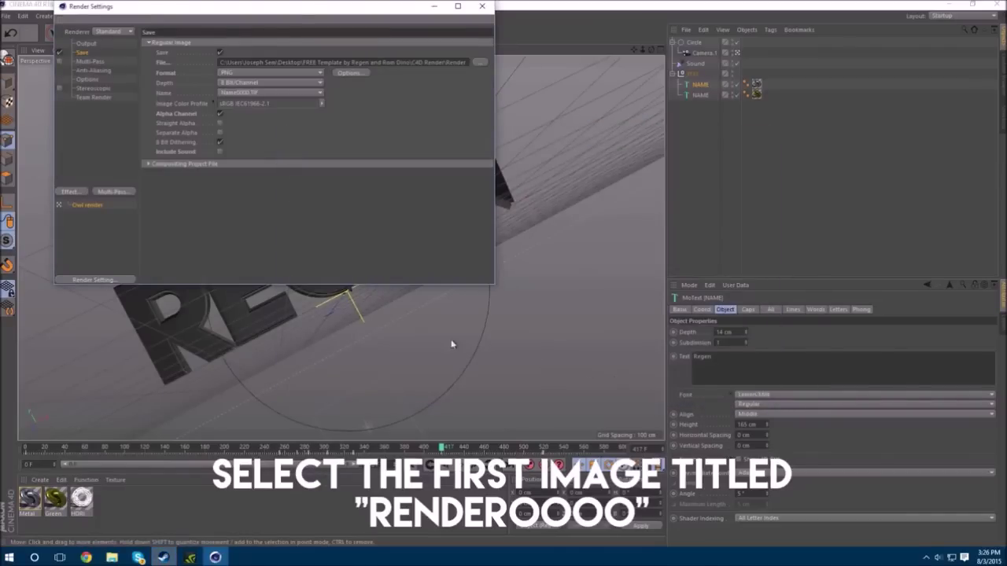
left_click(476, 6)
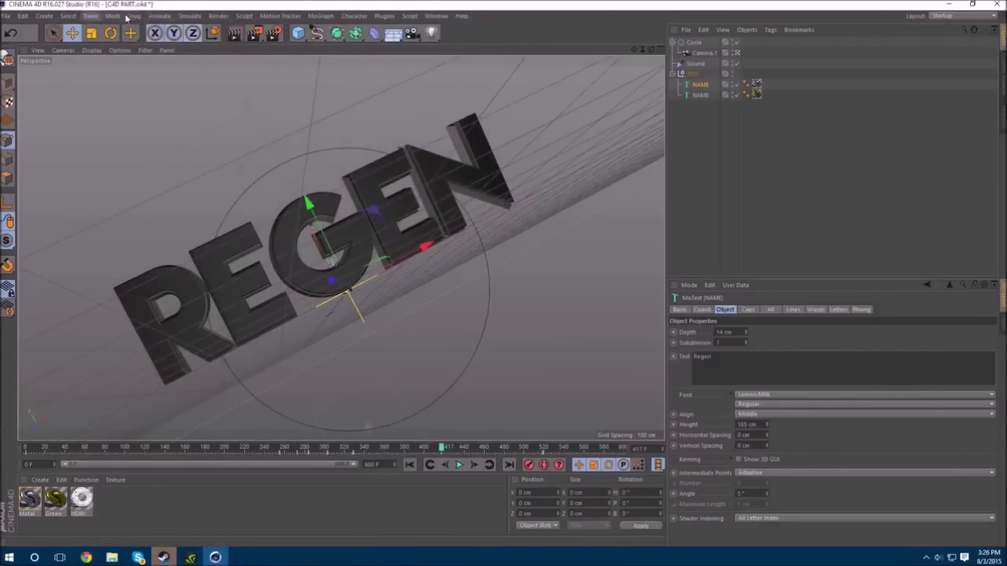
Quit Cinema 4D, declining to save the project changes.
left_click(217, 16)
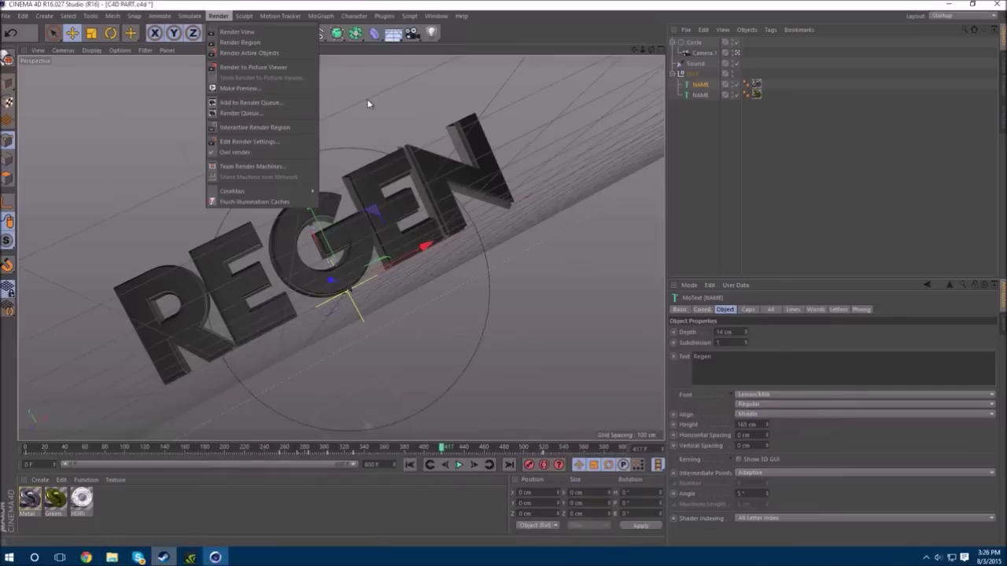
left_click(367, 104)
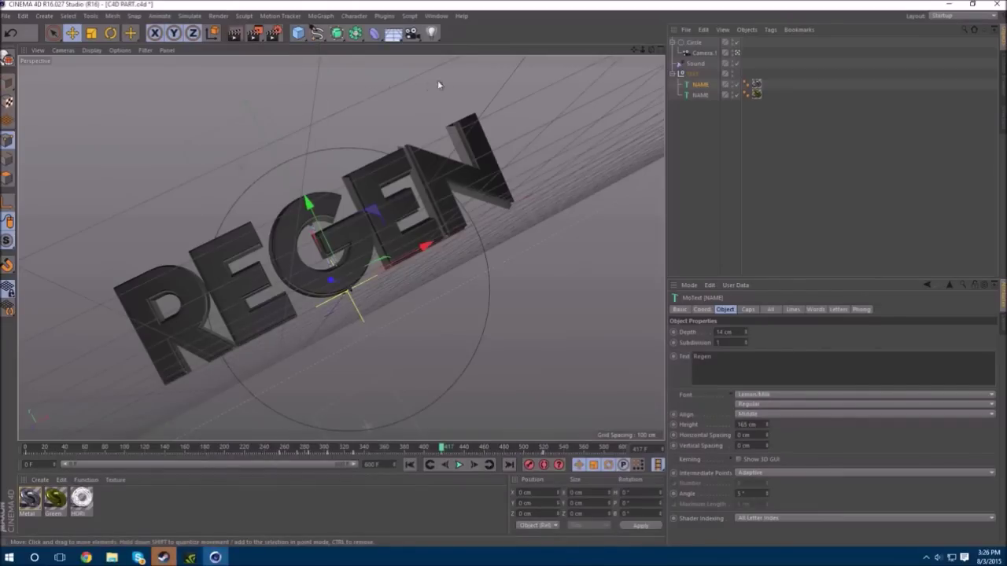
left_click(994, 4)
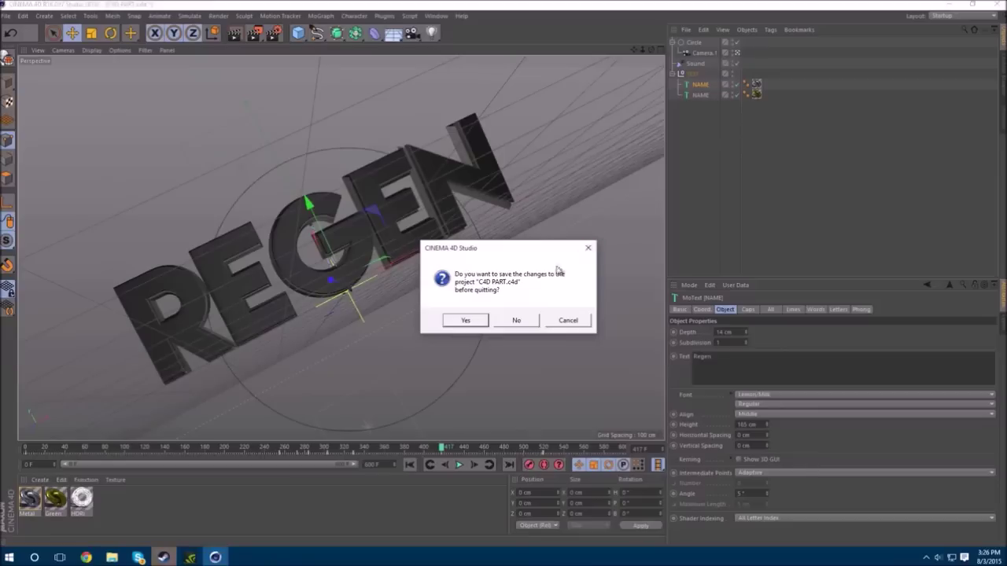
left_click(512, 322)
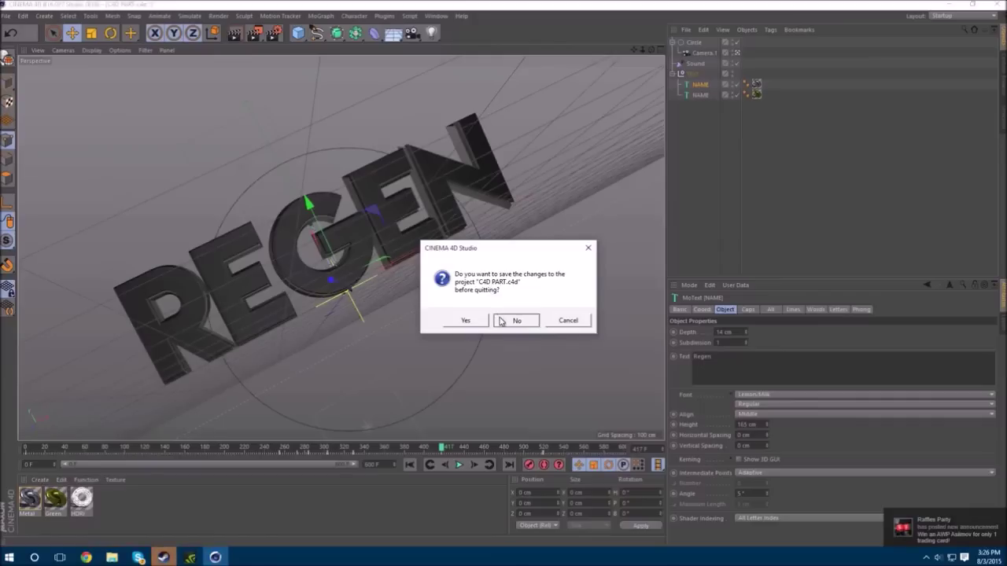
left_click(501, 322)
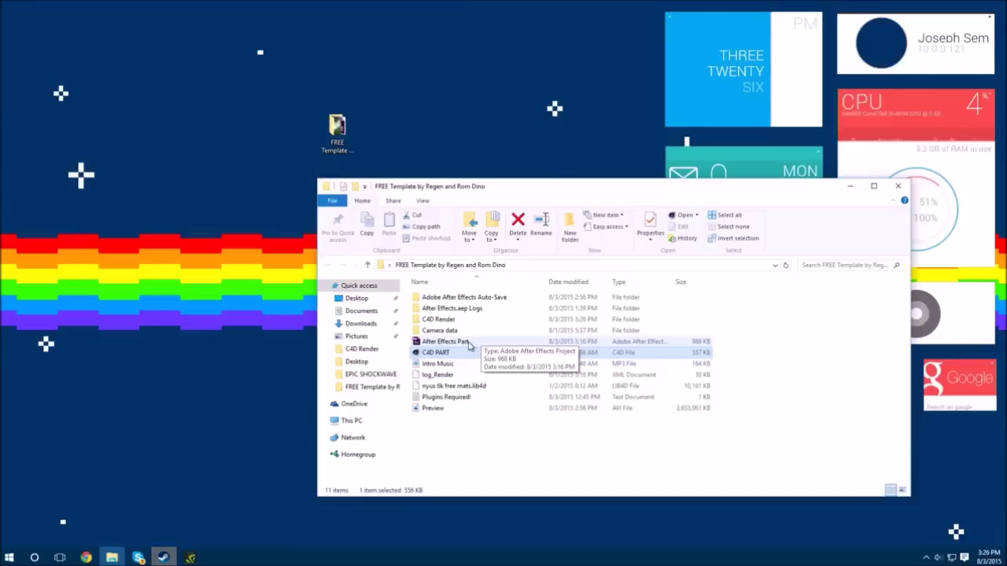
Open After Effects Part.aep from the template folder in After Effects.
left_click(468, 342)
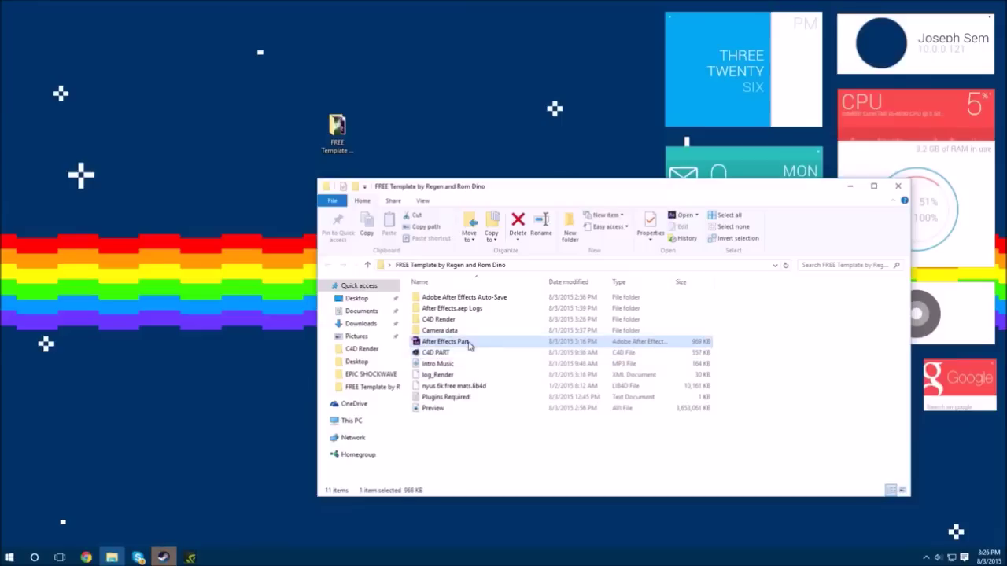
double_click(427, 343)
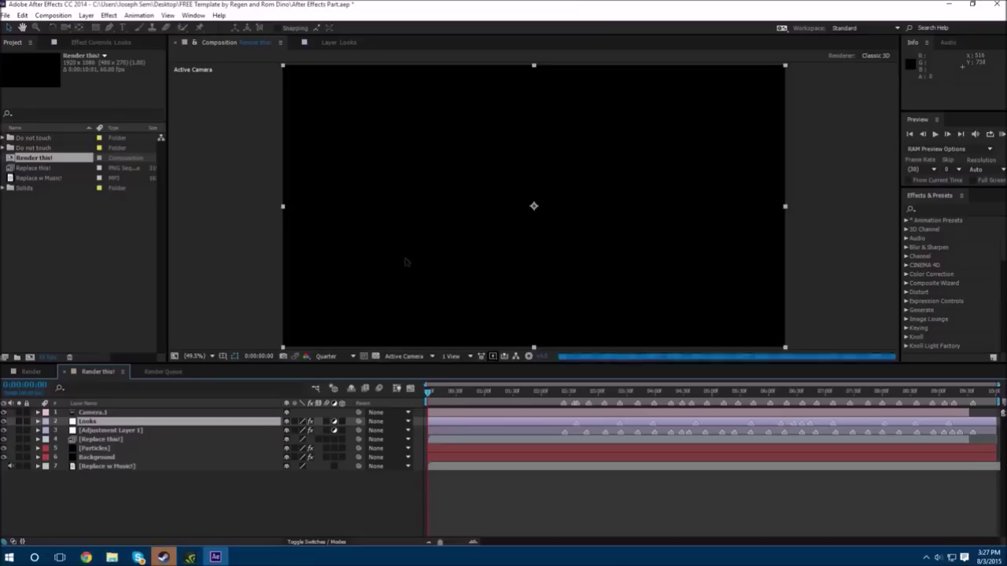
Replace the 'Replace this!' footage with the Render0000 PNG sequence from the C4D Render folder.
double_click(22, 170)
right_click(24, 170)
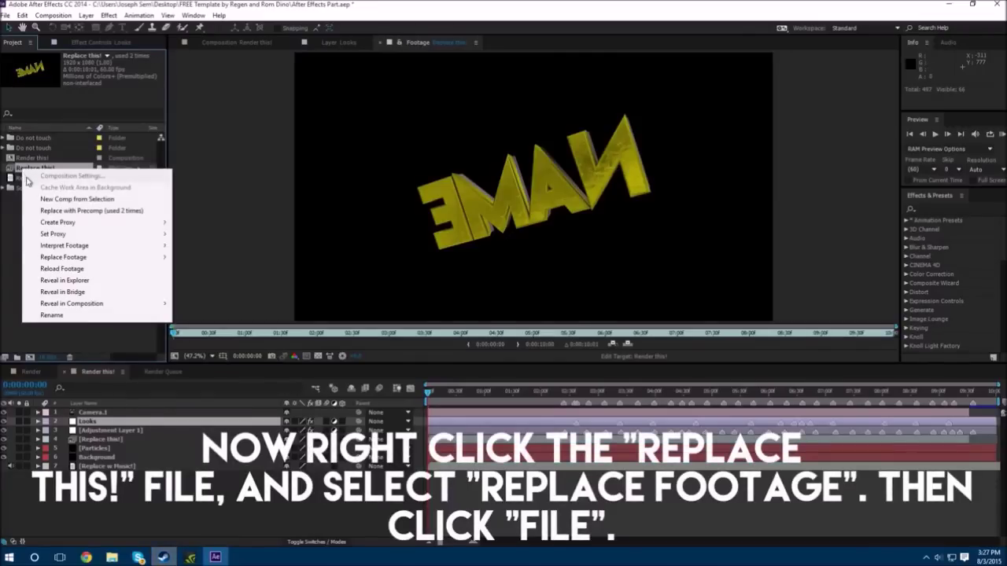
mouse_move(48, 260)
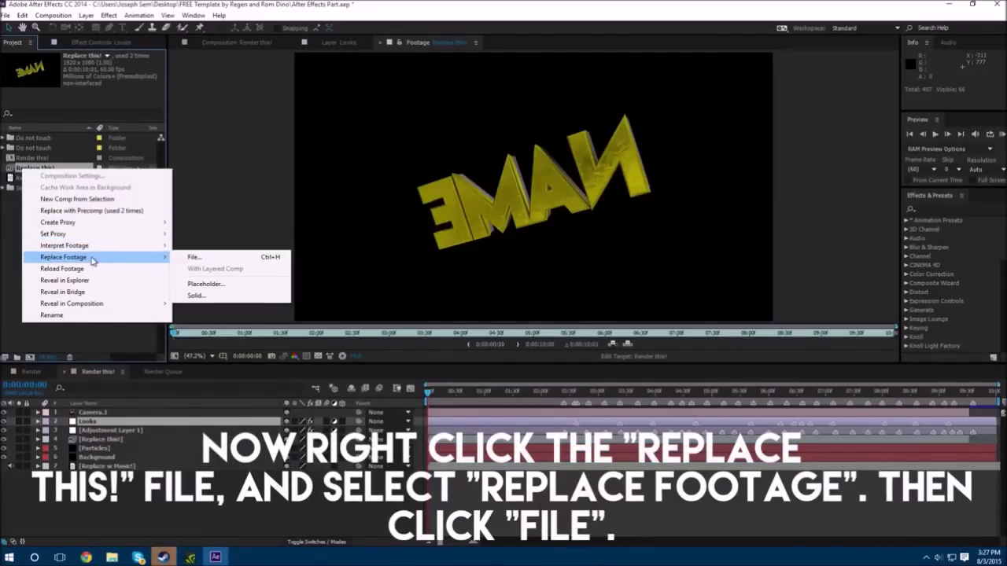
left_click(186, 261)
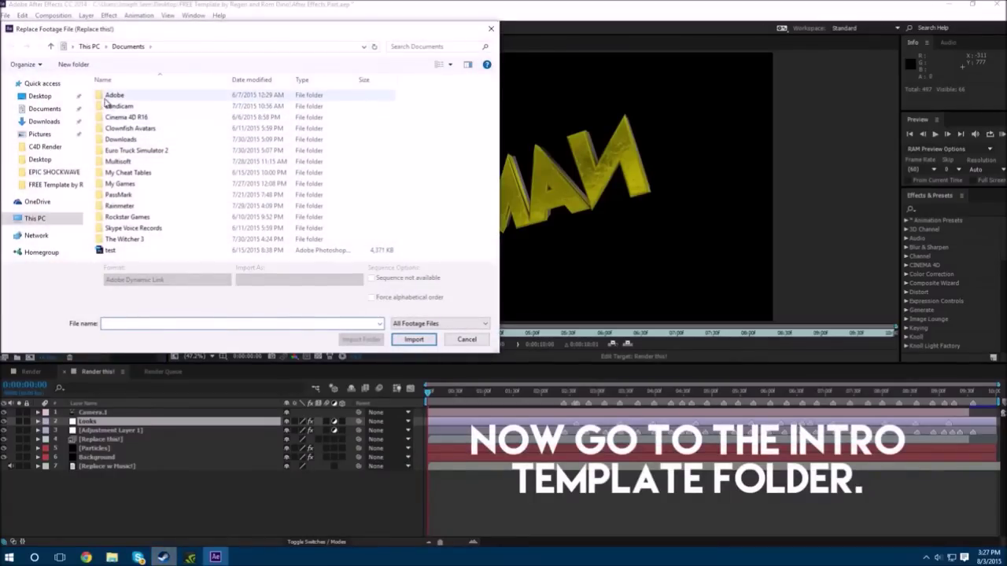
left_click(76, 184)
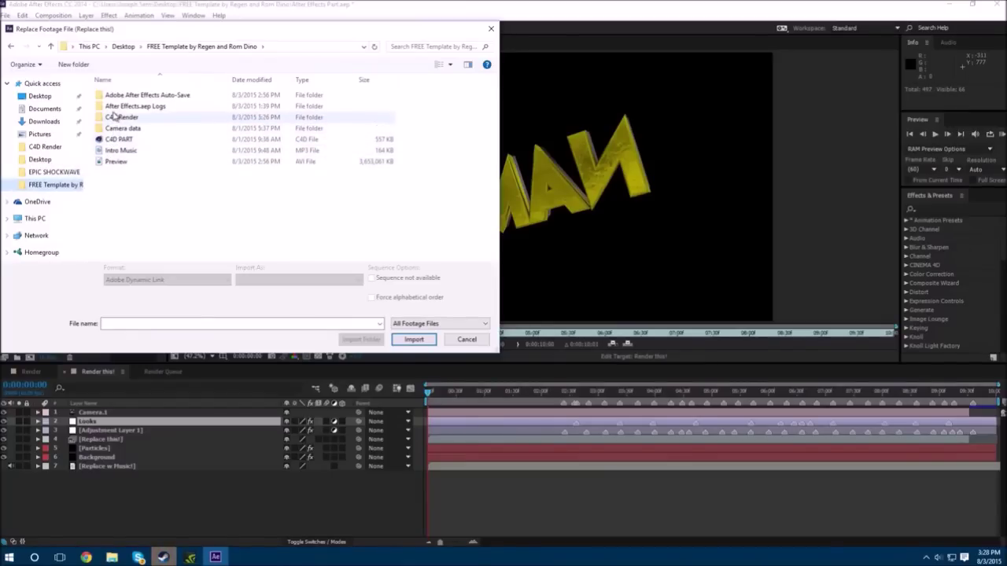
double_click(114, 118)
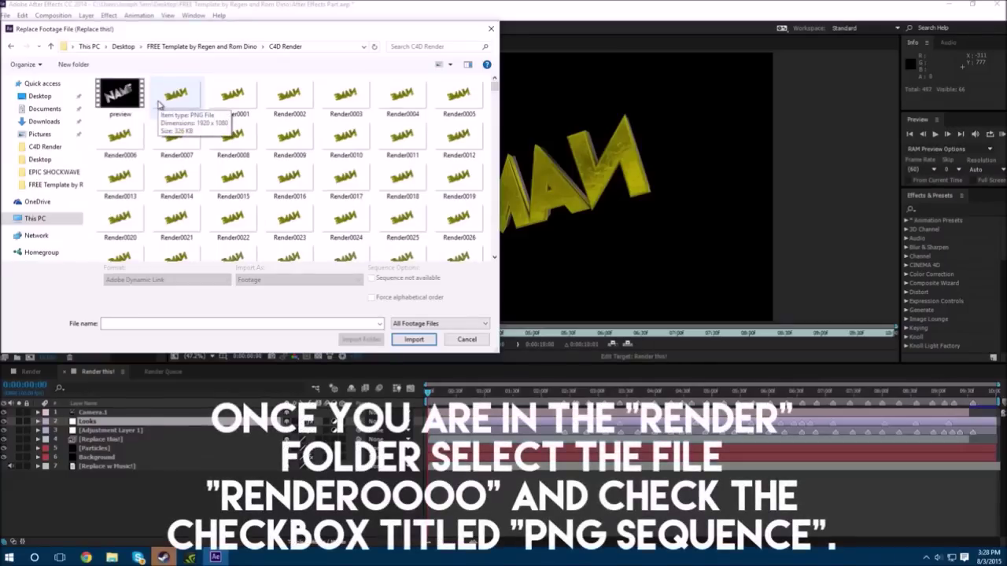
left_click(158, 104)
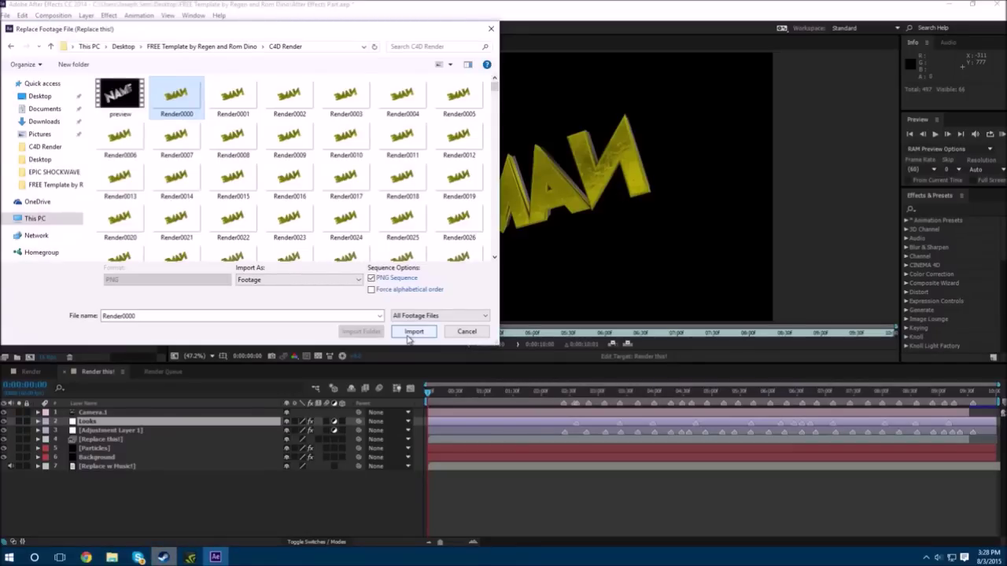
left_click(408, 335)
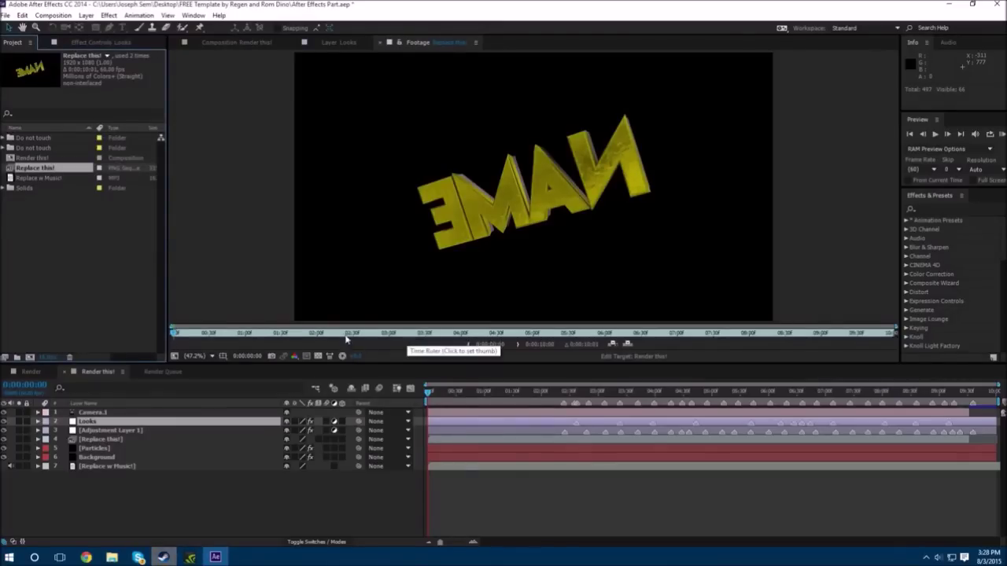
Replace the 'Replace w Music!' footage with the Intro Music MP3 from the template folder.
right_click(55, 179)
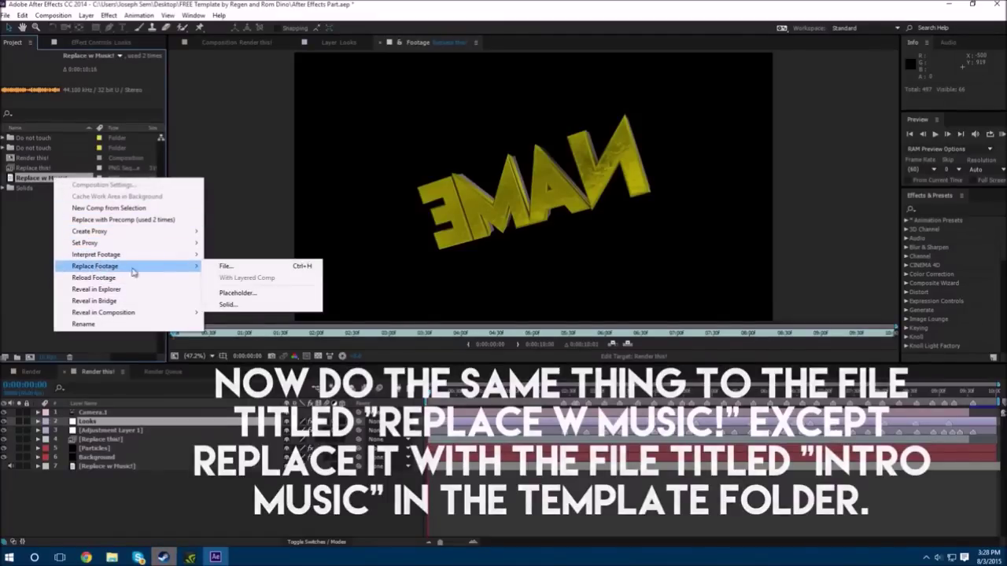
left_click(225, 266)
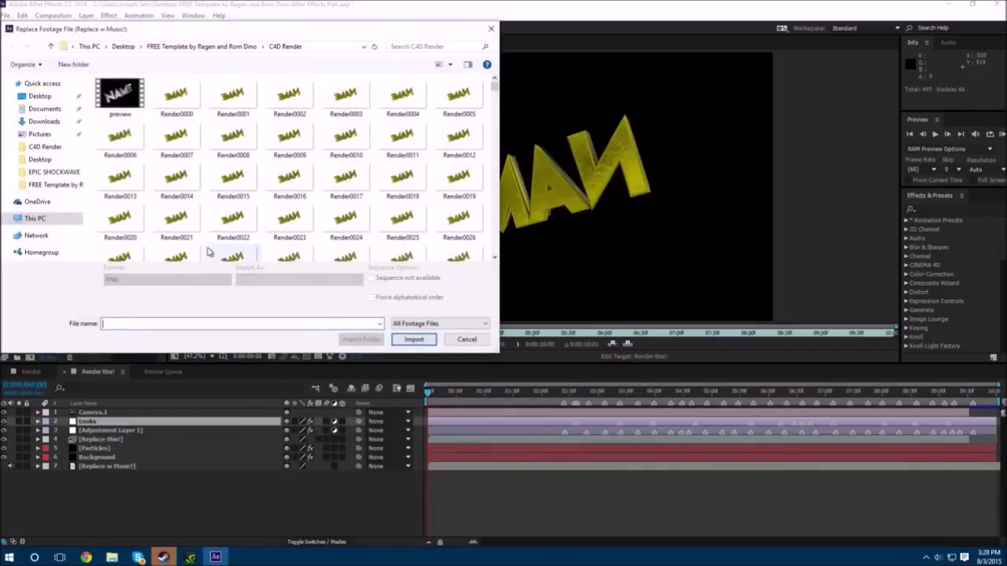
left_click(217, 47)
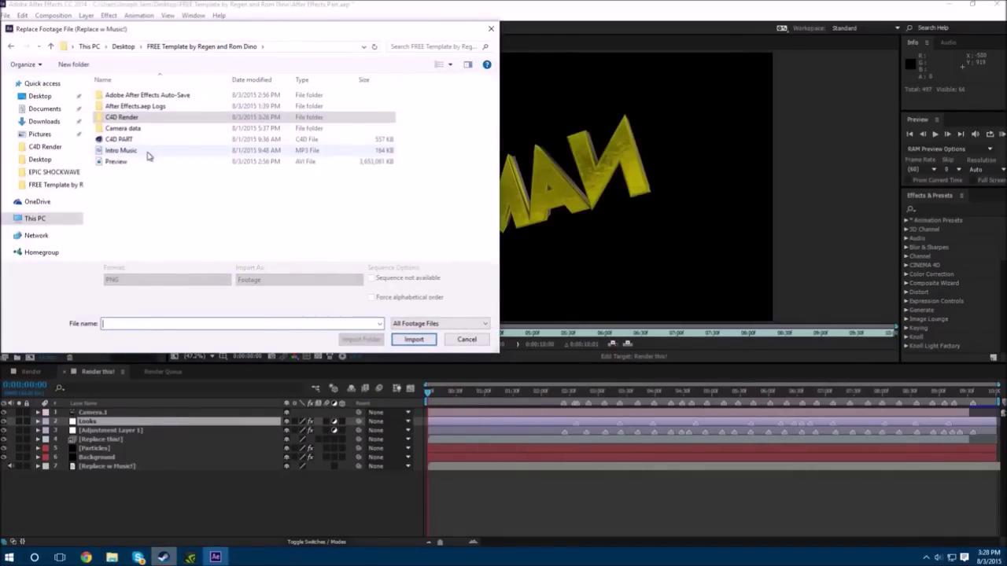
left_click(119, 152)
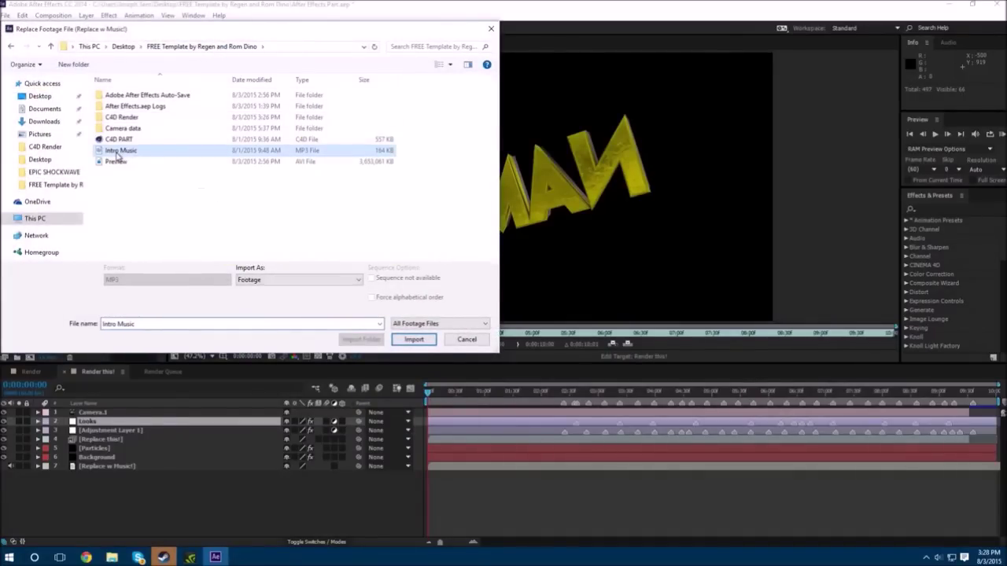
left_click(414, 339)
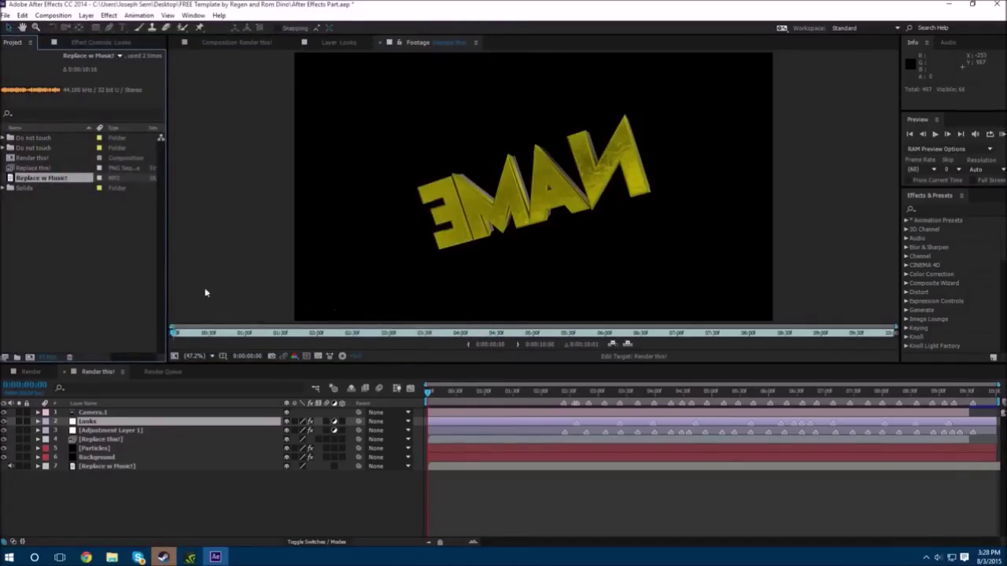
Add the 'Render this!' composition to the Render Queue.
double_click(48, 159)
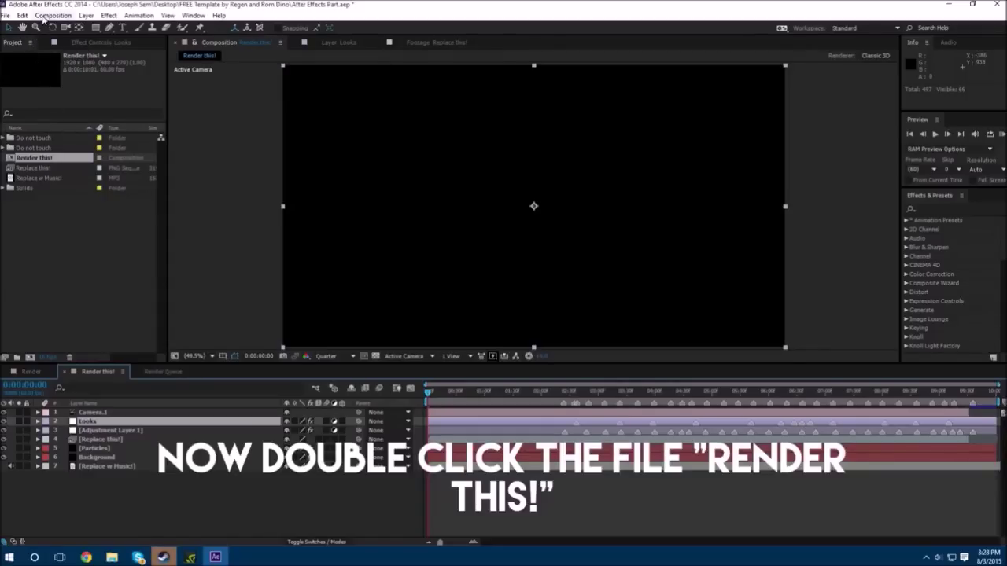
left_click(52, 15)
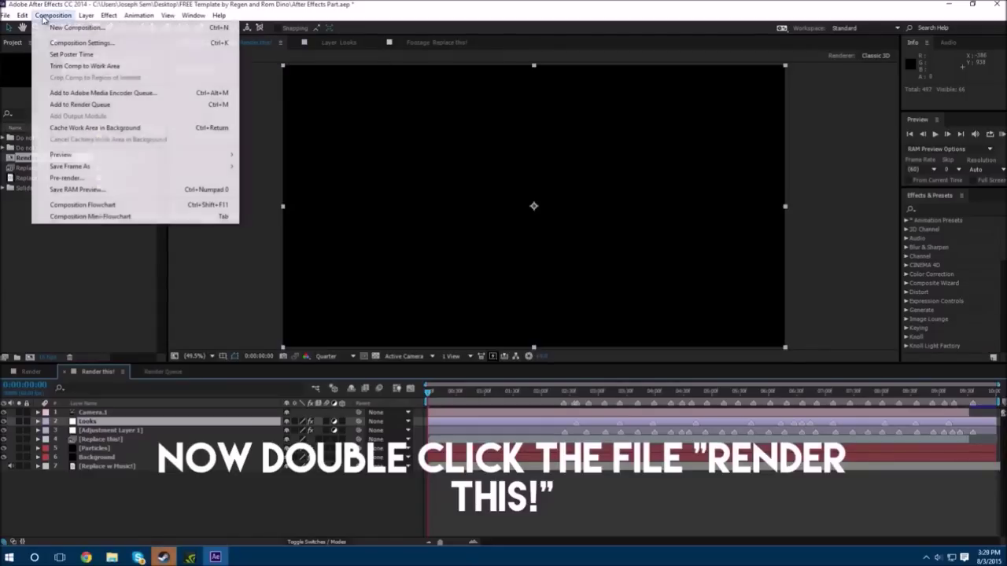
left_click(102, 104)
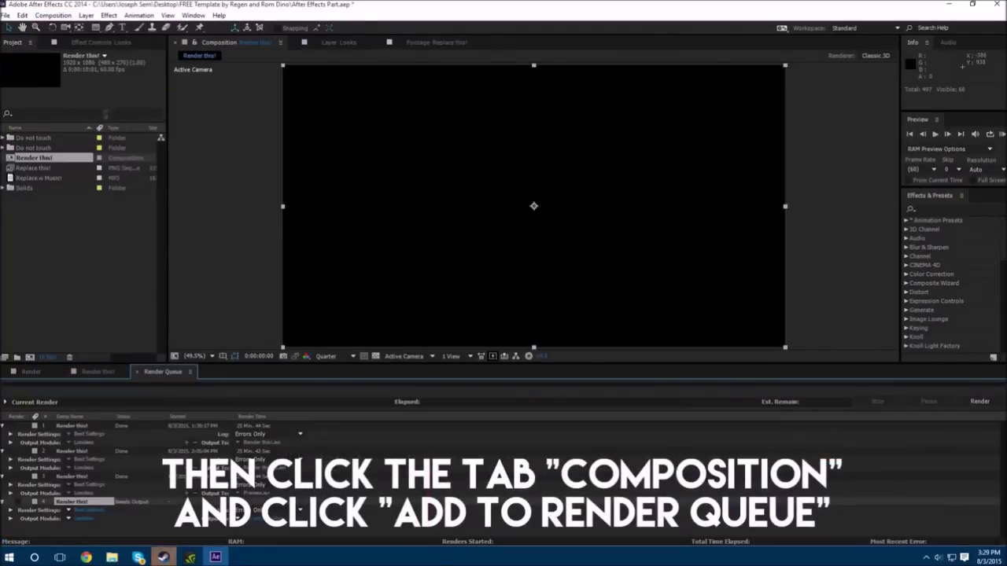
Browse for the output location in Output Movie To, then close it without setting one.
left_click(261, 521)
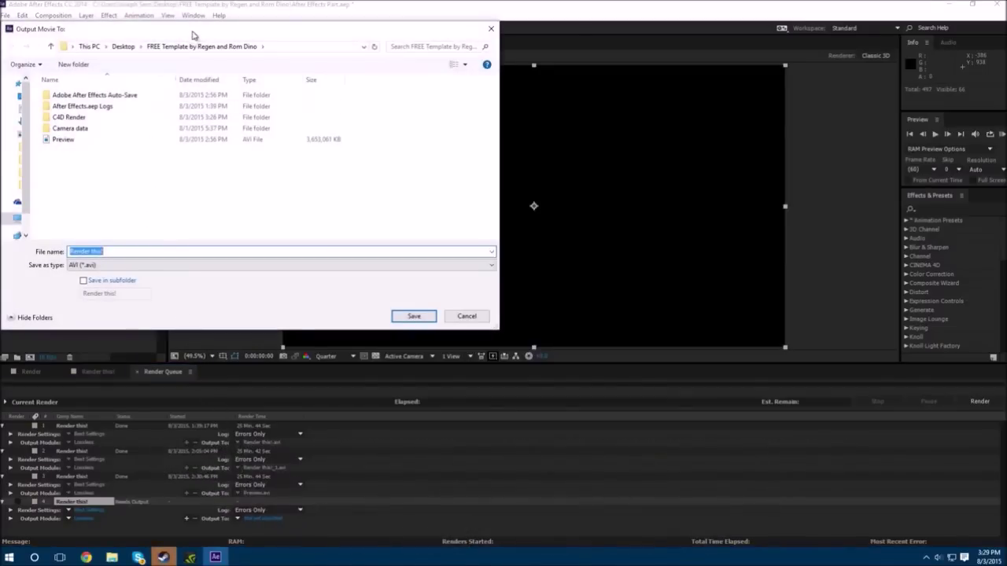
left_click_drag(195, 30, 327, 42)
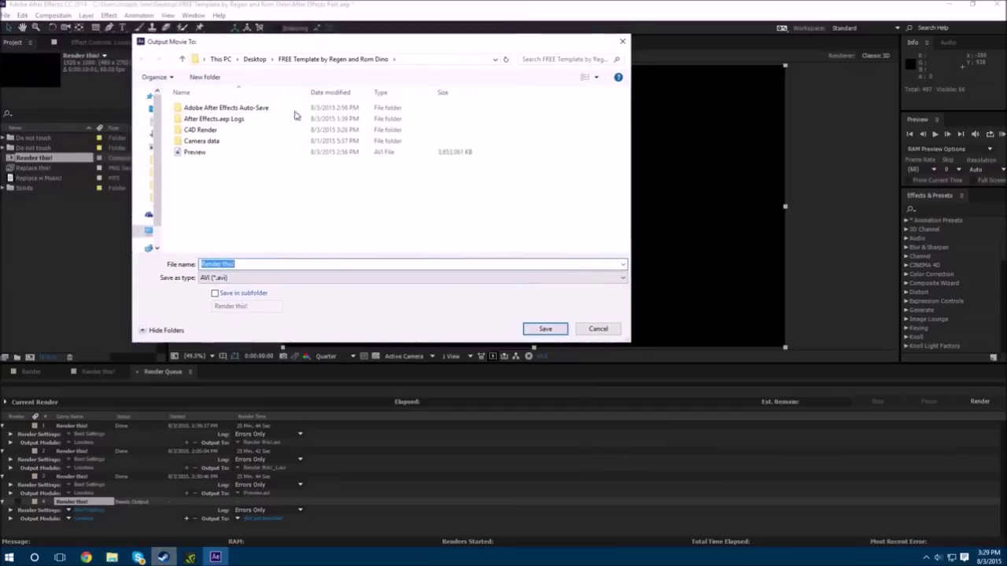
left_click(220, 59)
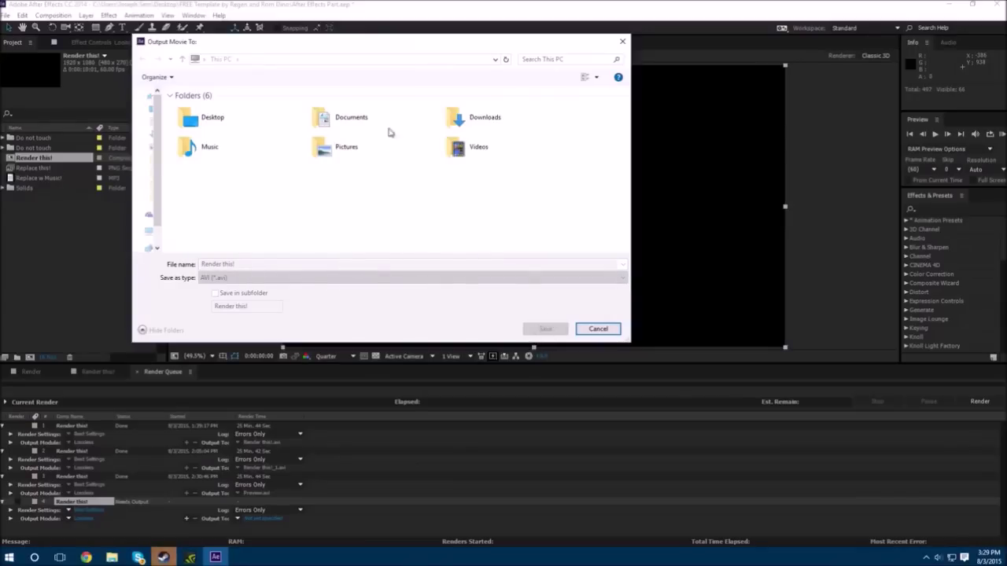
left_click_drag(301, 41, 378, 89)
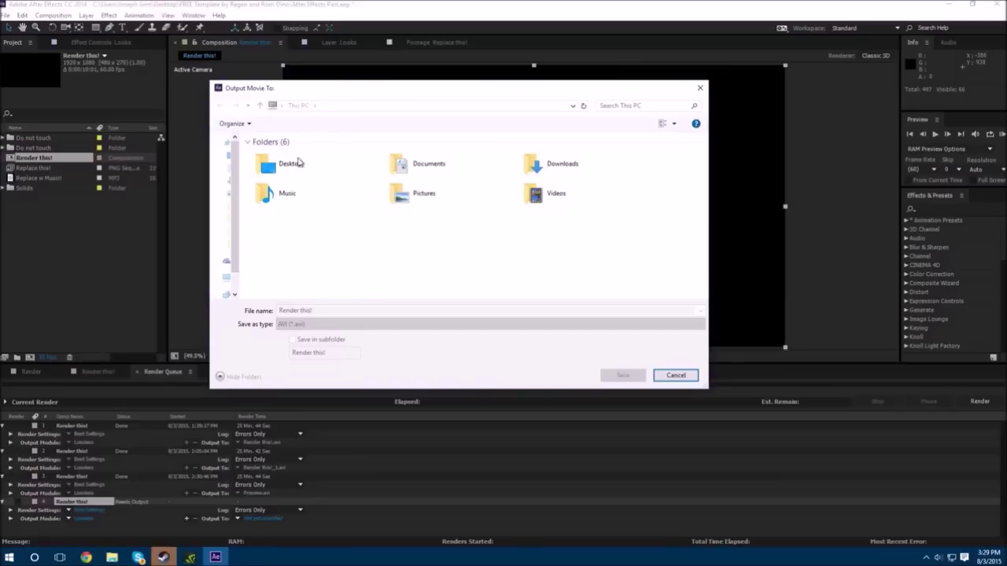
left_click(701, 89)
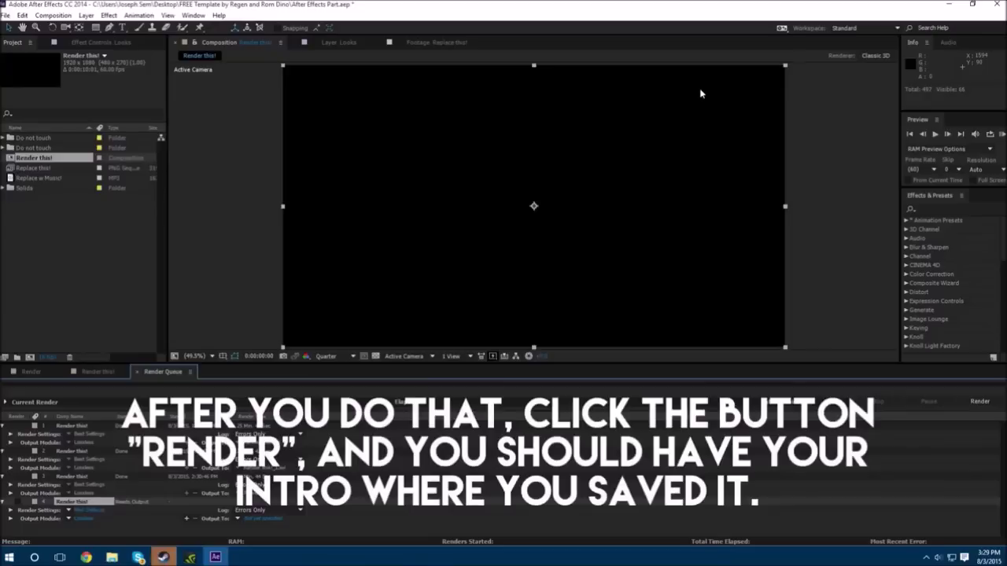